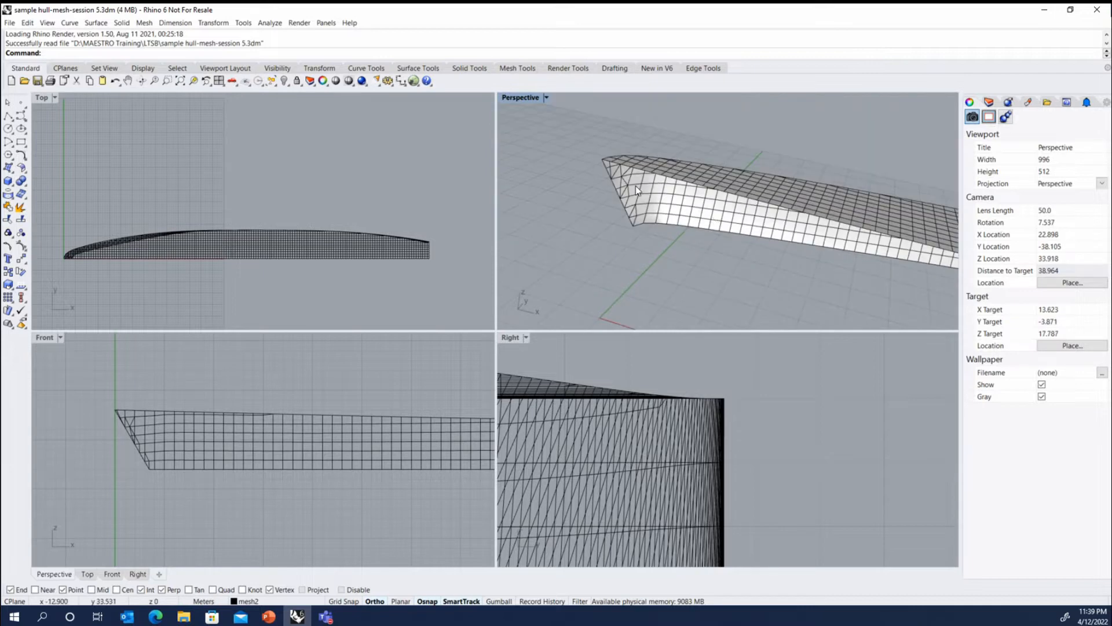
# - Show the surfaces layer so the hull surface appears together with the mesh at the bow
pyautogui.moveTo(635, 186); pyautogui.dragTo(596, 207, button='right')
pyautogui.scroll(10, 581, 160)
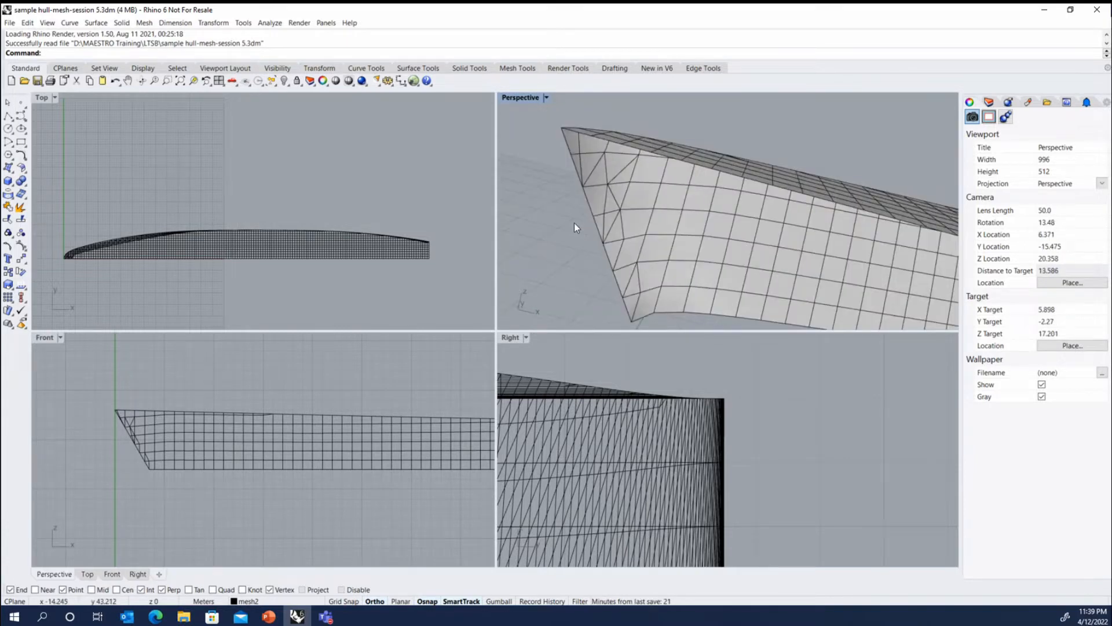
pyautogui.scroll(-2, 574, 223)
pyautogui.click(989, 102)
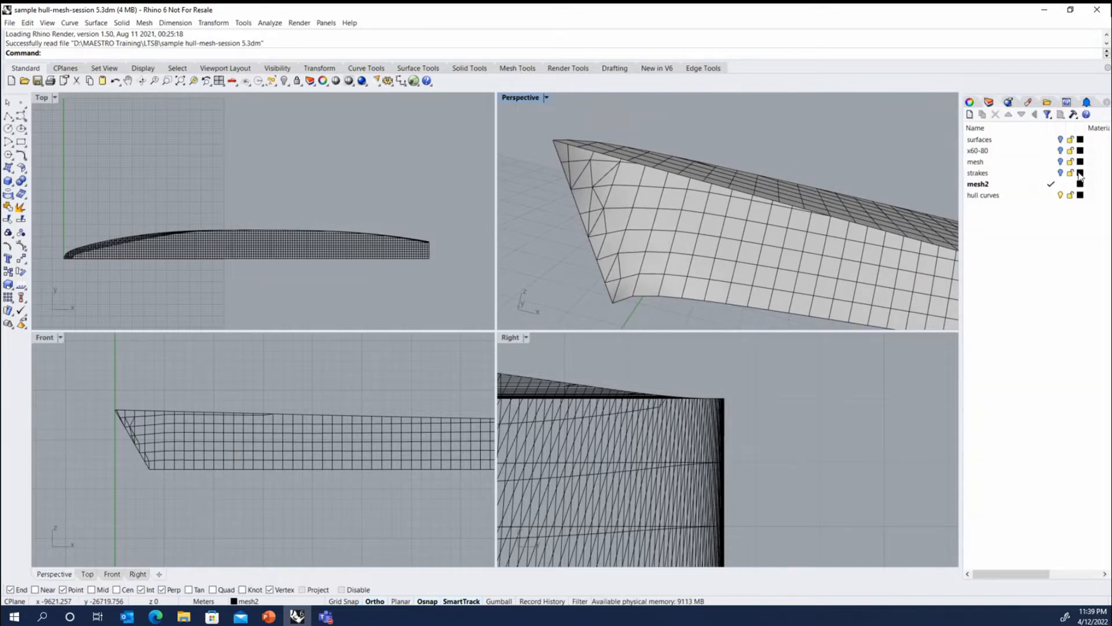
pyautogui.click(1061, 140)
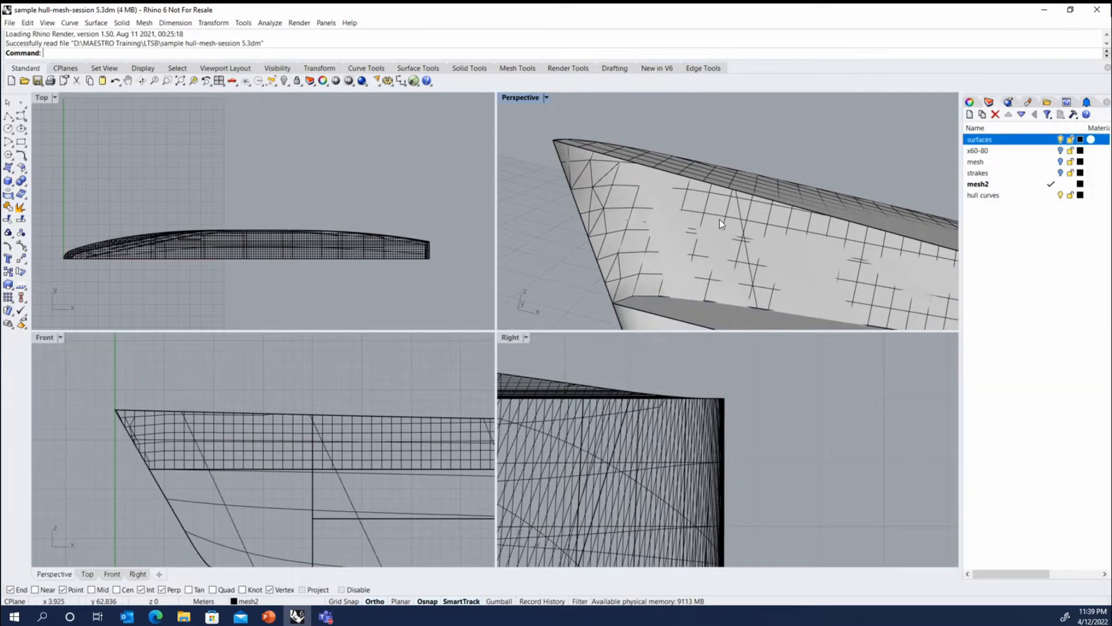
pyautogui.moveTo(720, 219); pyautogui.dragTo(647, 211, button='right')
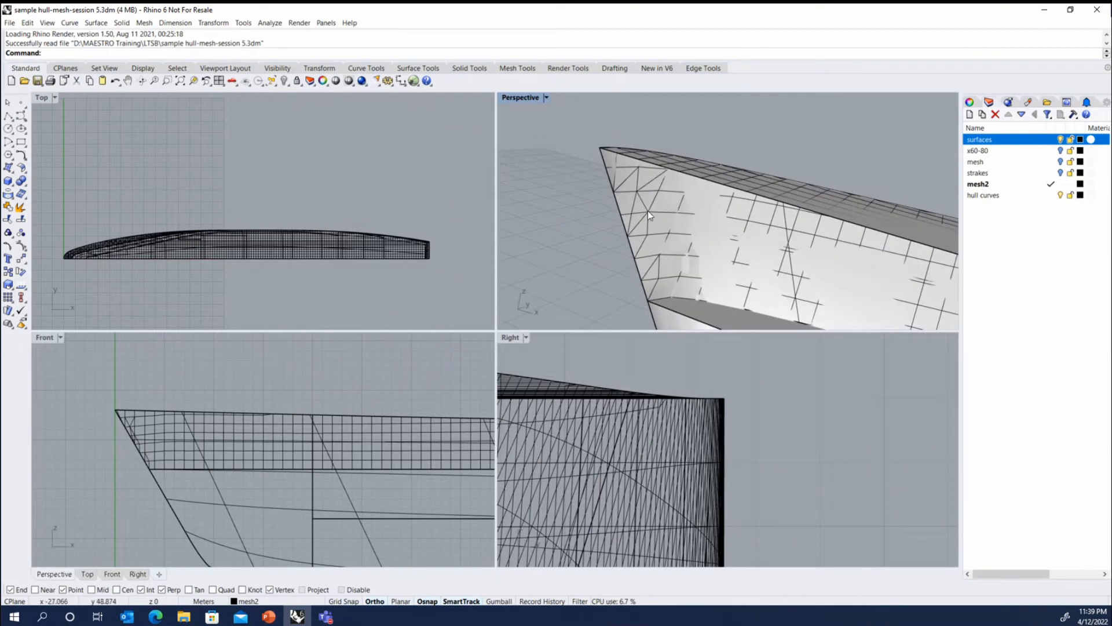
# - Turn on the hull mesh's control points and extract the mesh vertices as point objects
pyautogui.click(648, 211)
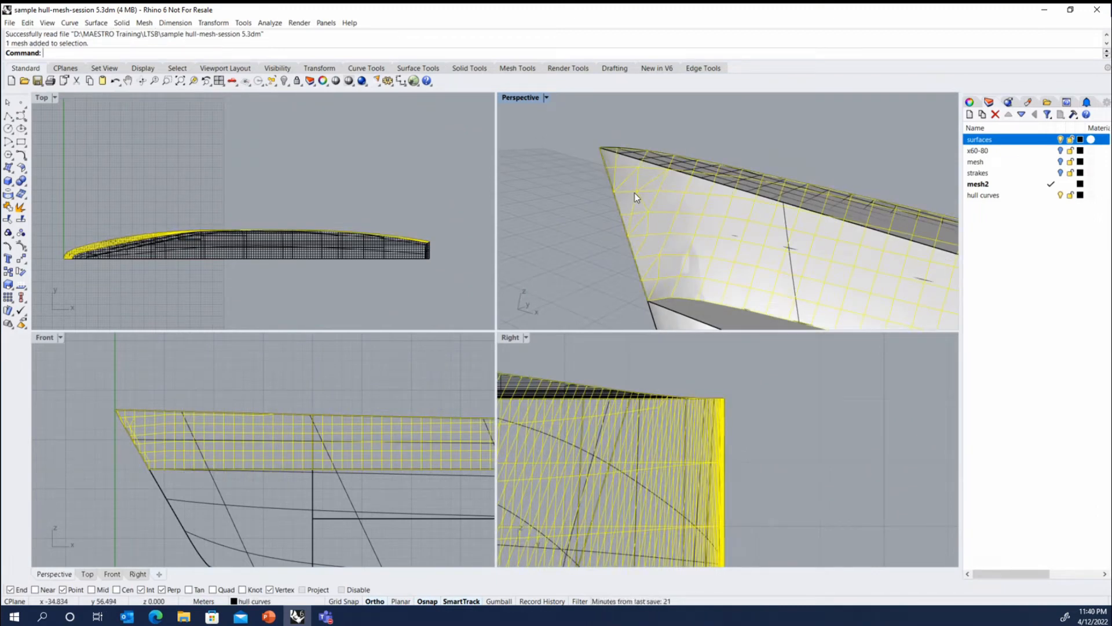
pyautogui.press('F10')
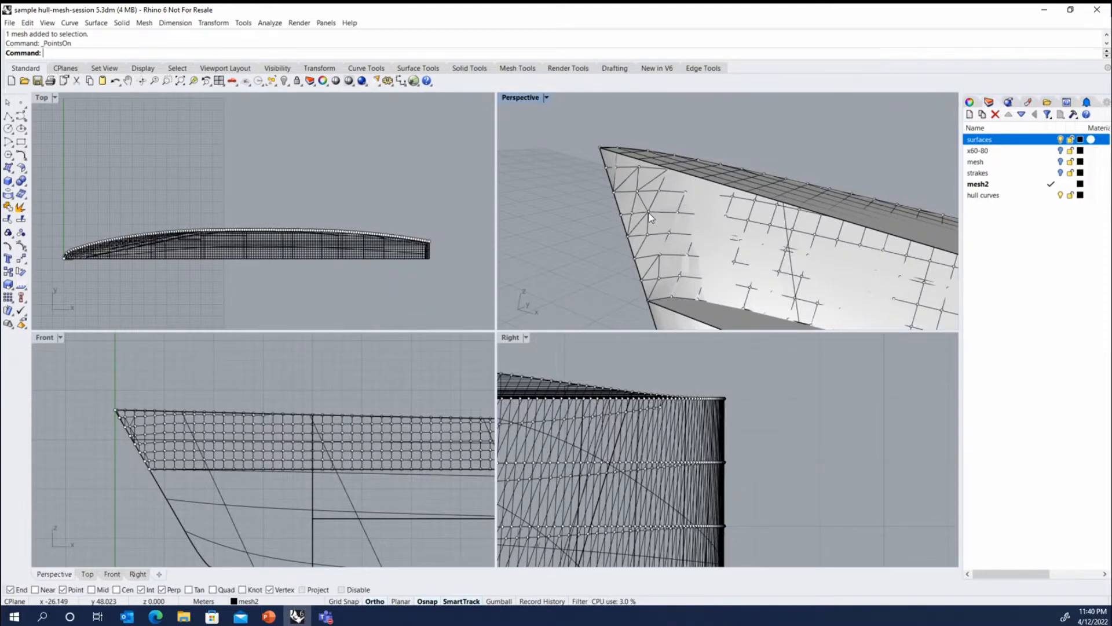
pyautogui.click(649, 213)
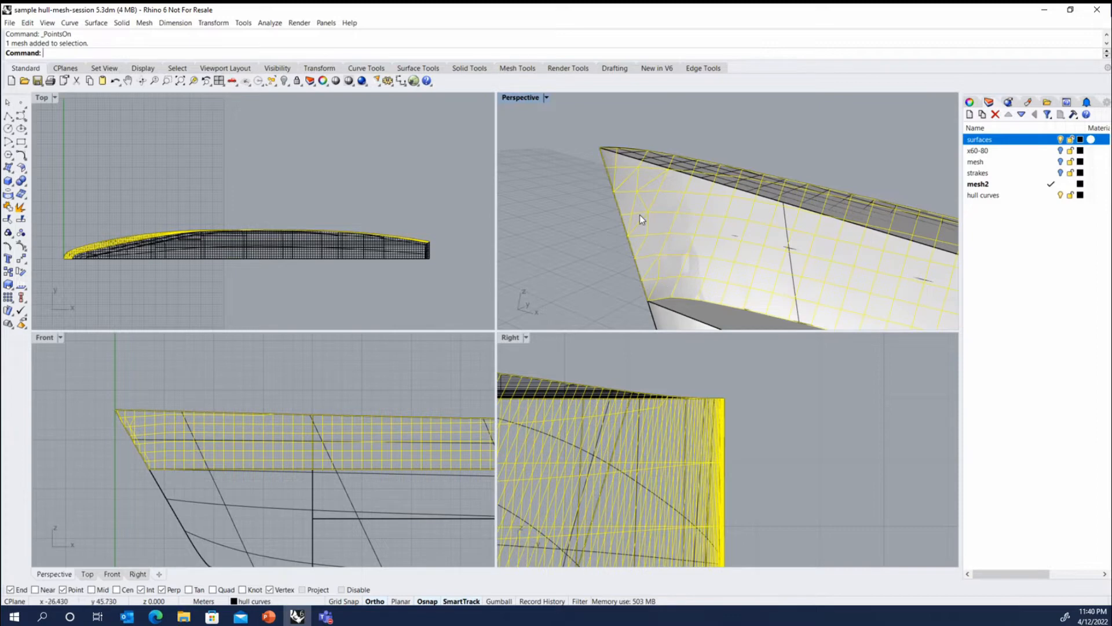
pyautogui.click(69, 22)
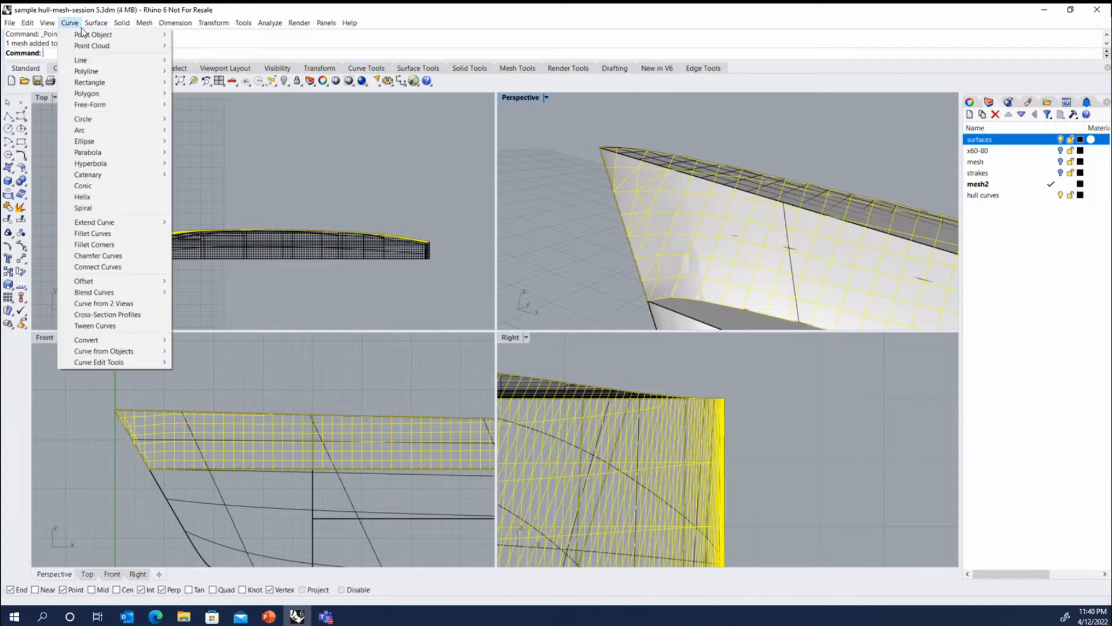
pyautogui.moveTo(110, 350)
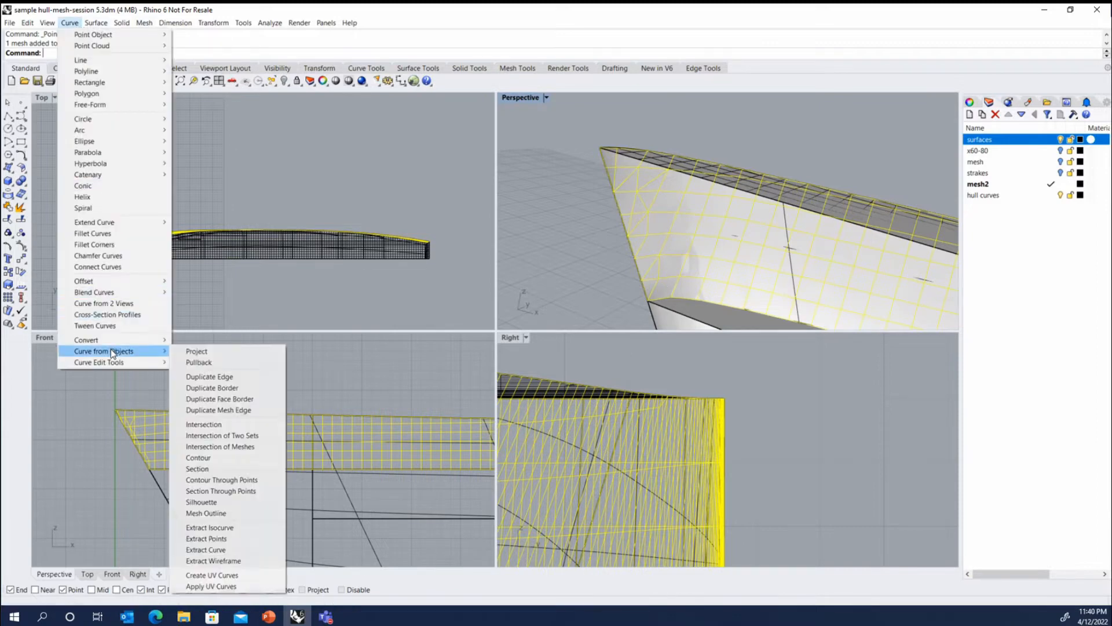
pyautogui.click(225, 539)
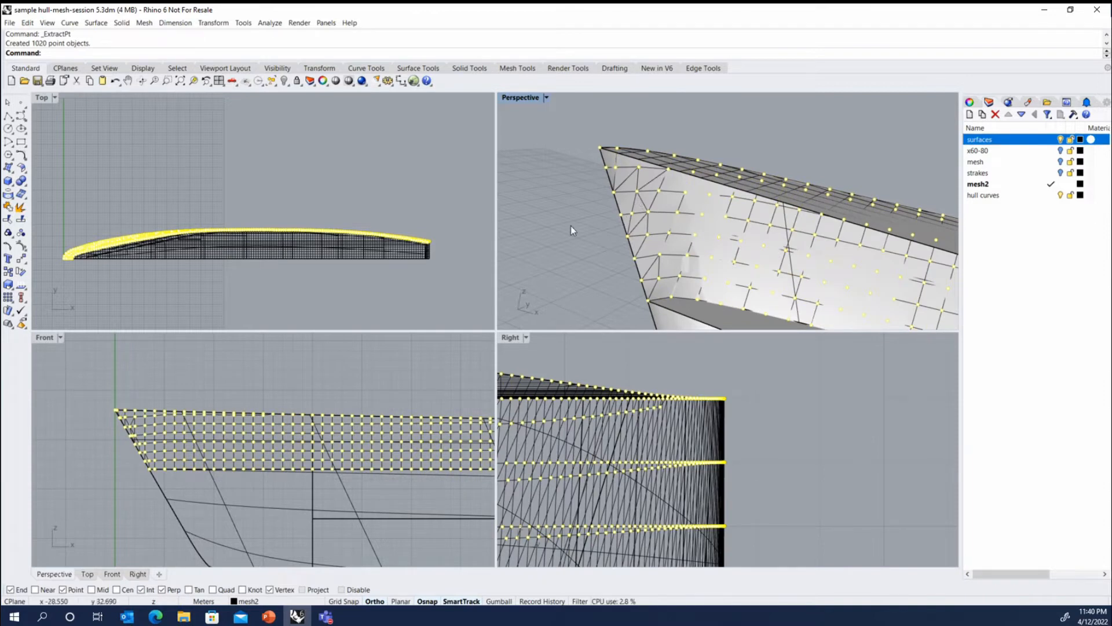
# - Keep only the three extracted points at the interior bow vertices beside the stem and delete all the others
pyautogui.moveTo(571, 225); pyautogui.dragTo(605, 215, button='right')
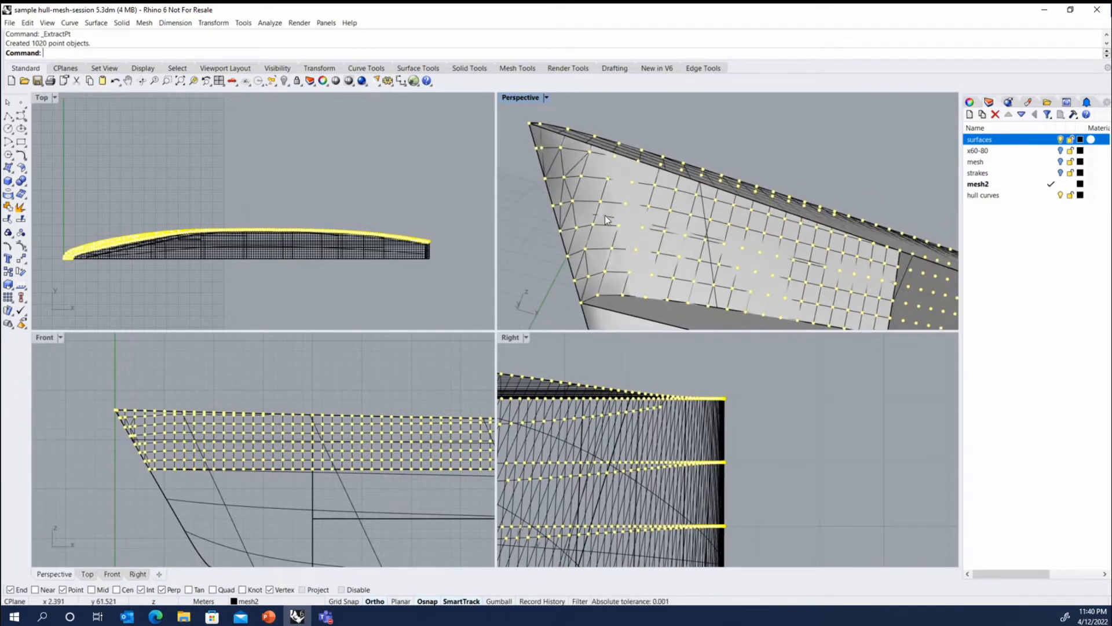
pyautogui.keyDown('ctrl'); pyautogui.click(586, 277); pyautogui.keyUp('ctrl')
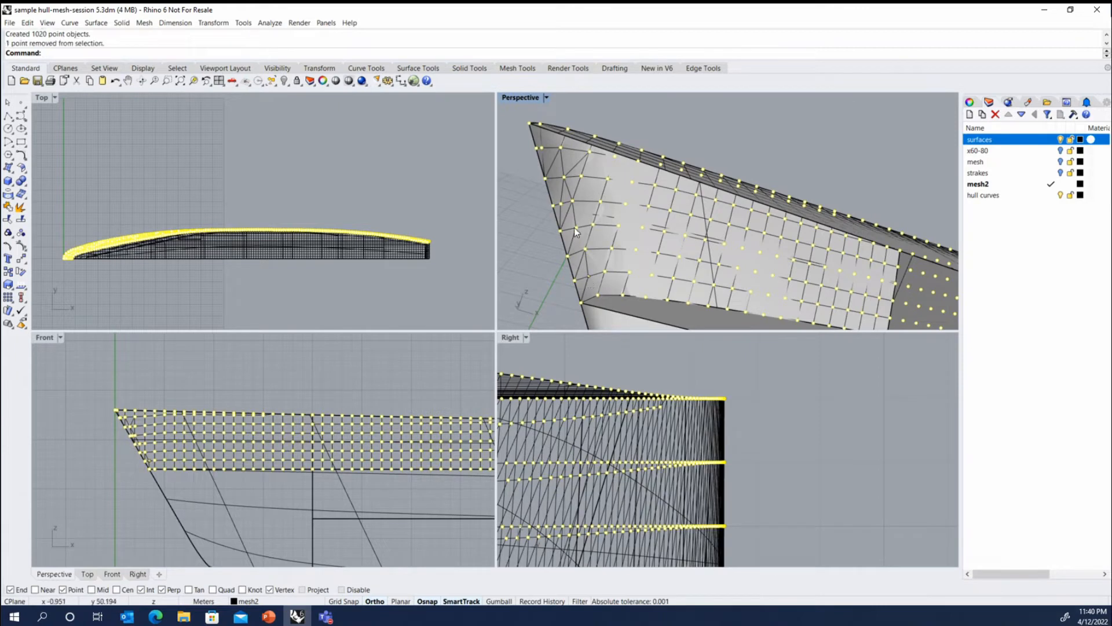
pyautogui.keyDown('ctrl'); pyautogui.click(575, 228); pyautogui.keyUp('ctrl')
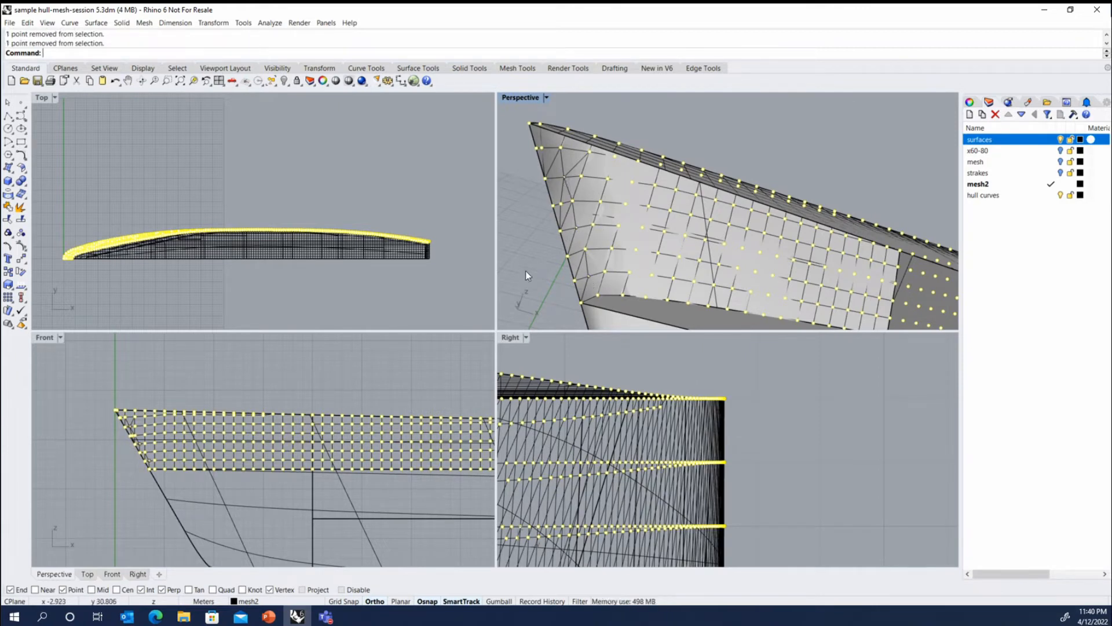
pyautogui.press('Delete')
# - Pull the three bow points back onto the hull surface with Pullback, using Loose=No and DeleteInput=Yes
pyautogui.moveTo(529, 267); pyautogui.dragTo(579, 194, button='right')
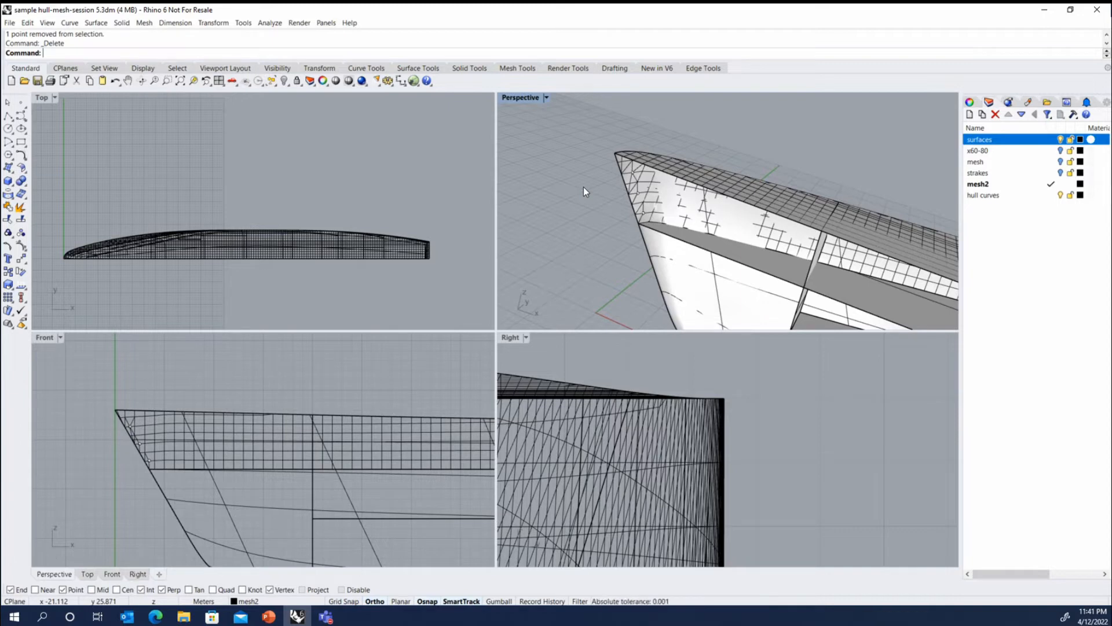
pyautogui.scroll(2, 634, 191)
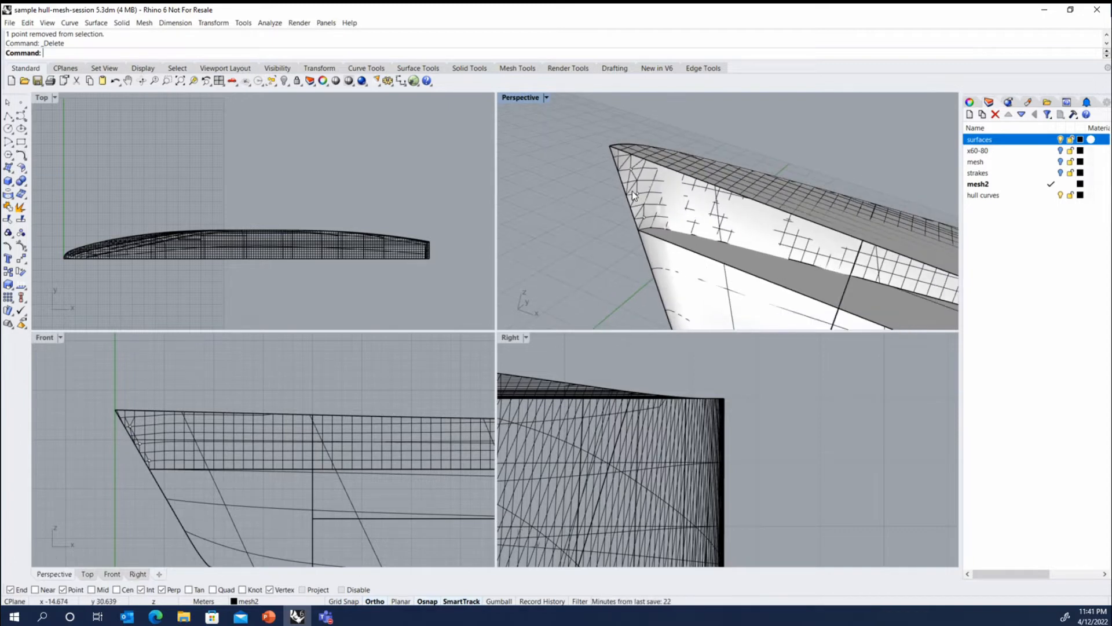
pyautogui.scroll(-1, 635, 191)
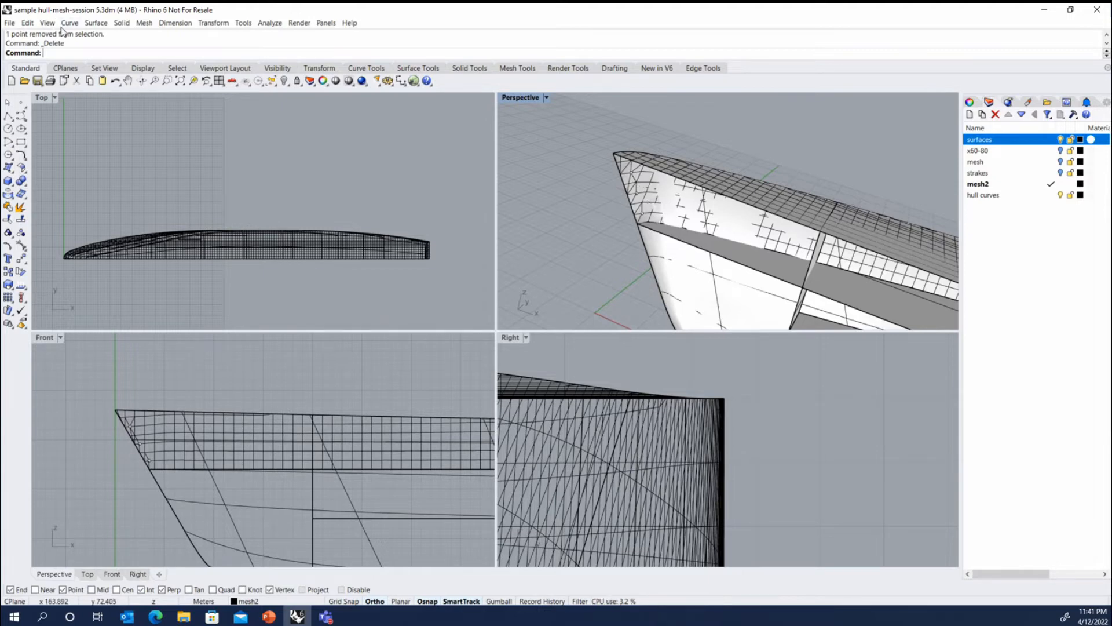
pyautogui.click(69, 23)
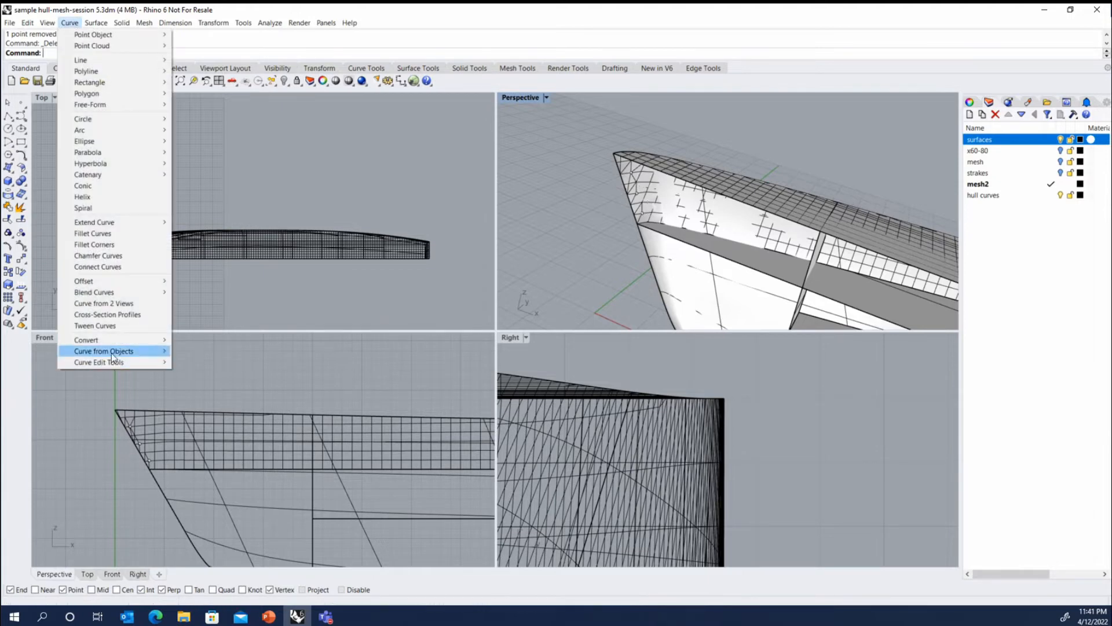
pyautogui.moveTo(111, 352)
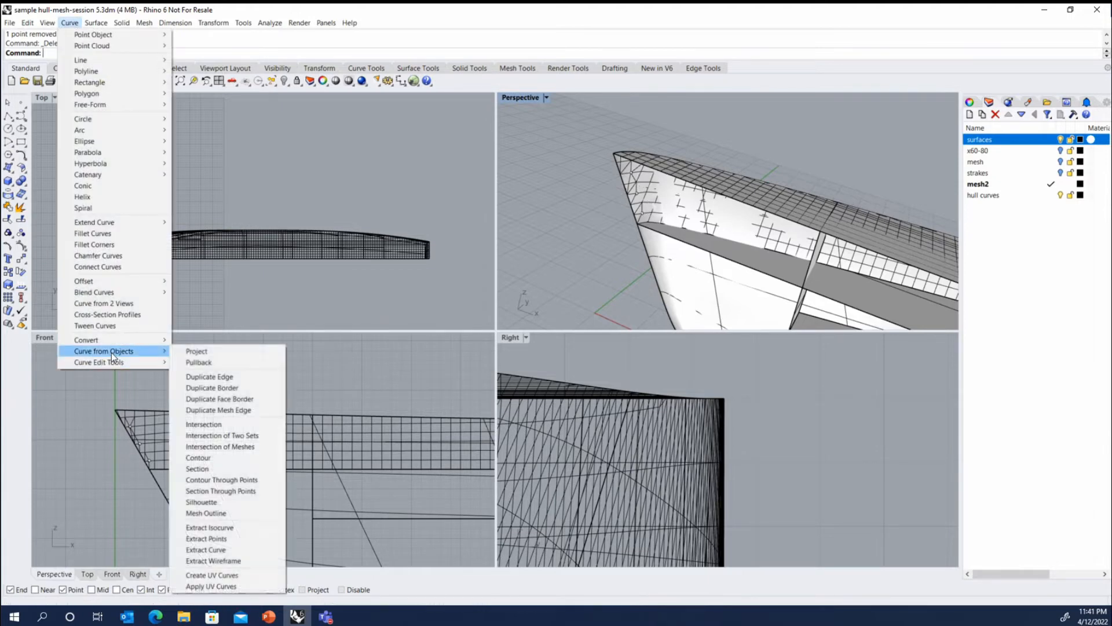
pyautogui.click(210, 362)
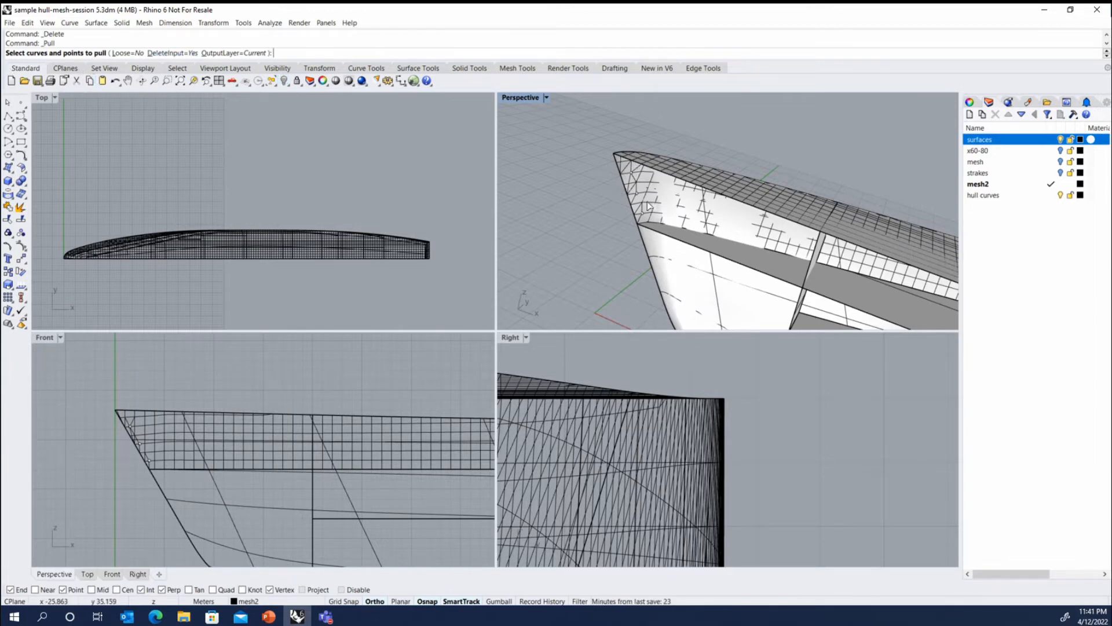
pyautogui.moveTo(595, 167); pyautogui.dragTo(655, 218)
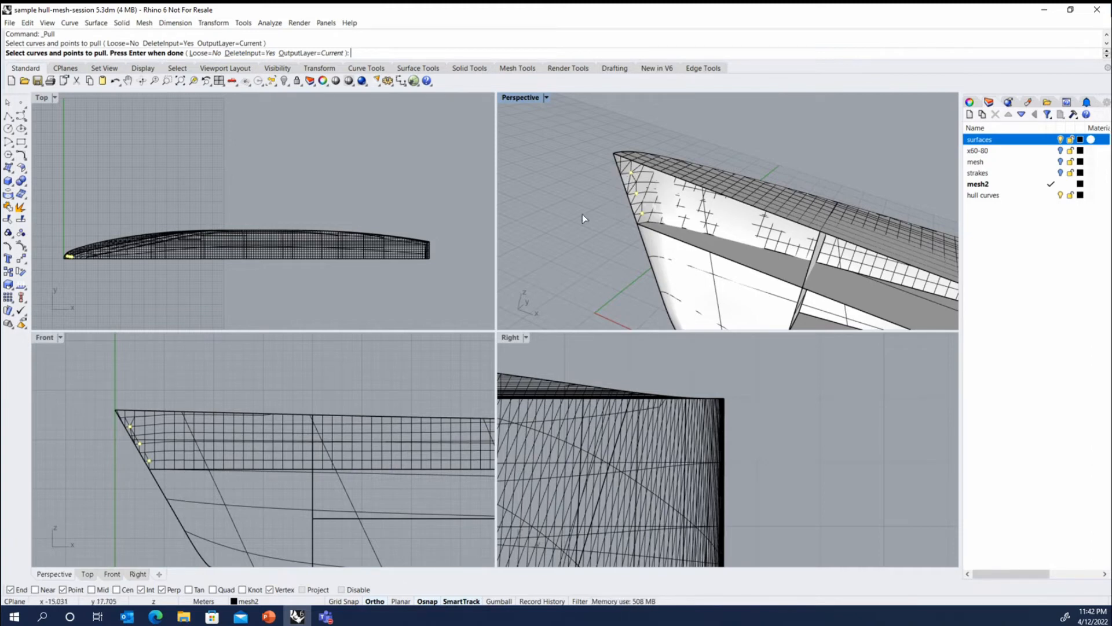
pyautogui.press('Return')
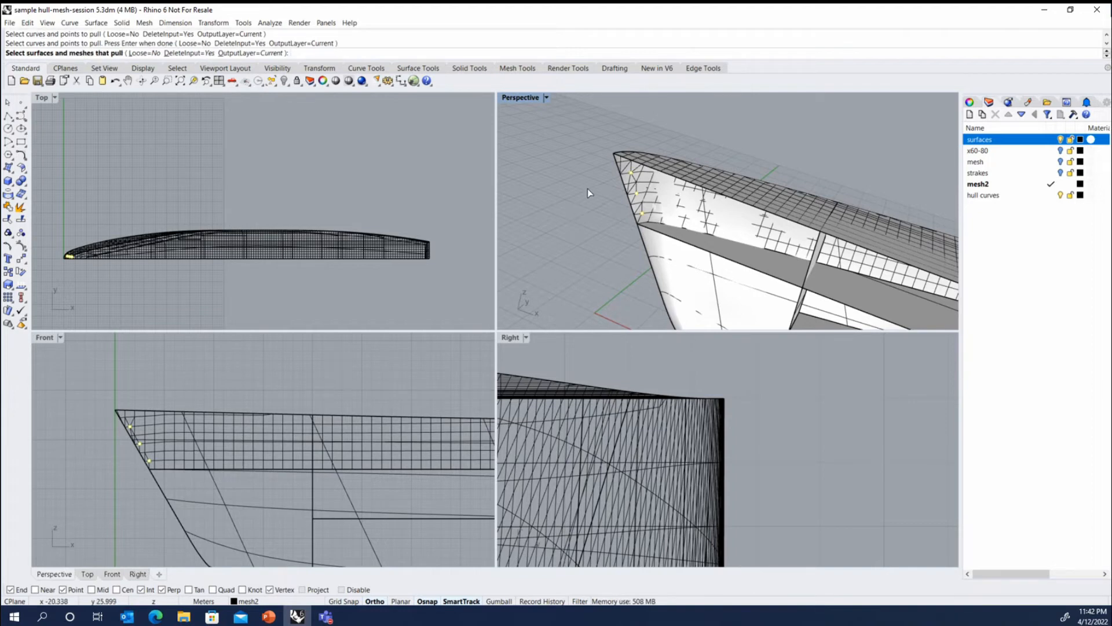
pyautogui.click(623, 184)
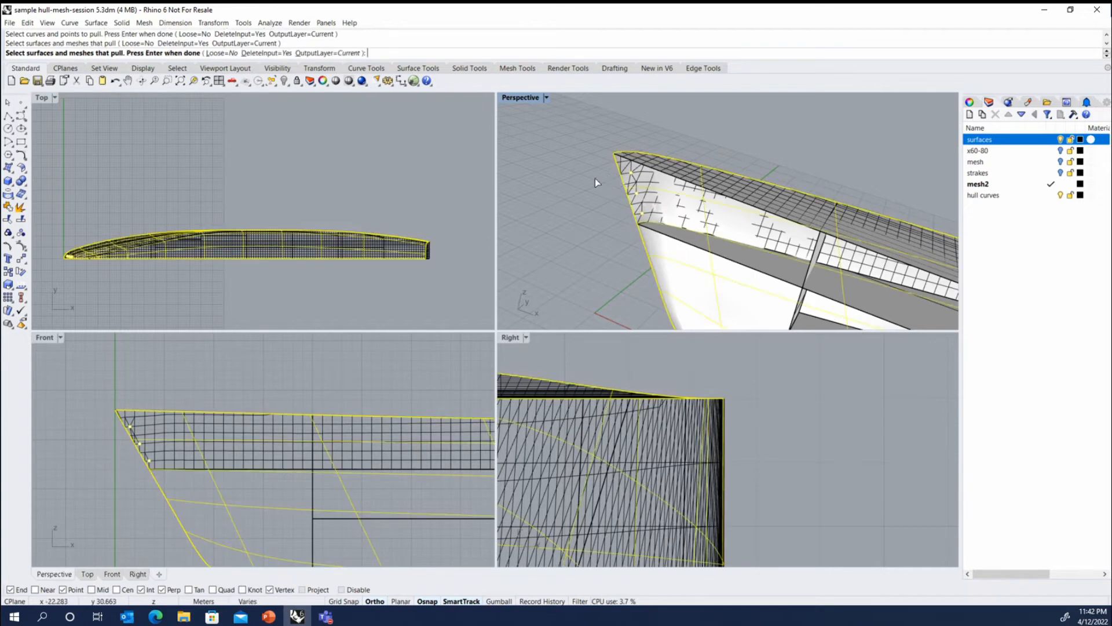
pyautogui.press('Return')
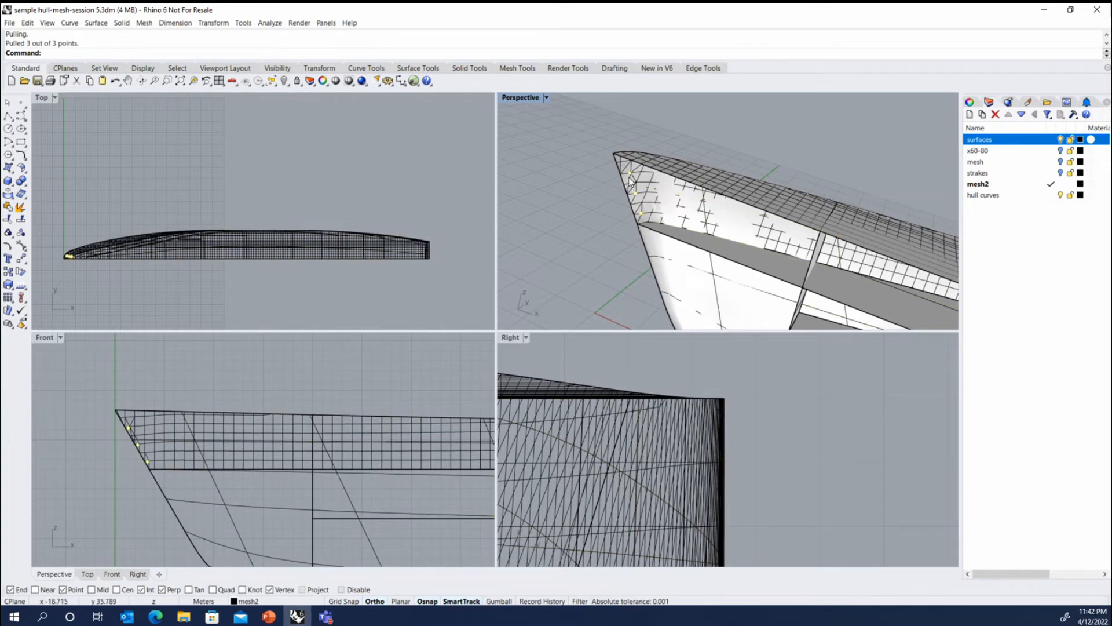
# - Turn on the hull mesh's control points and set the Perspective viewport to Wireframe display
pyautogui.scroll(5, 627, 180)
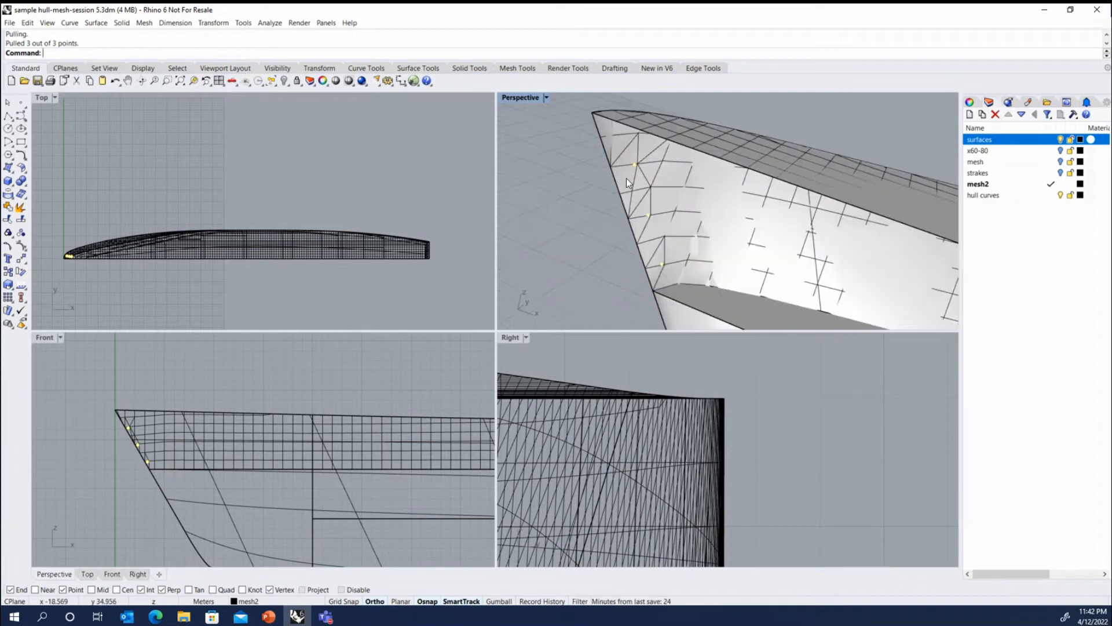
pyautogui.click(648, 193)
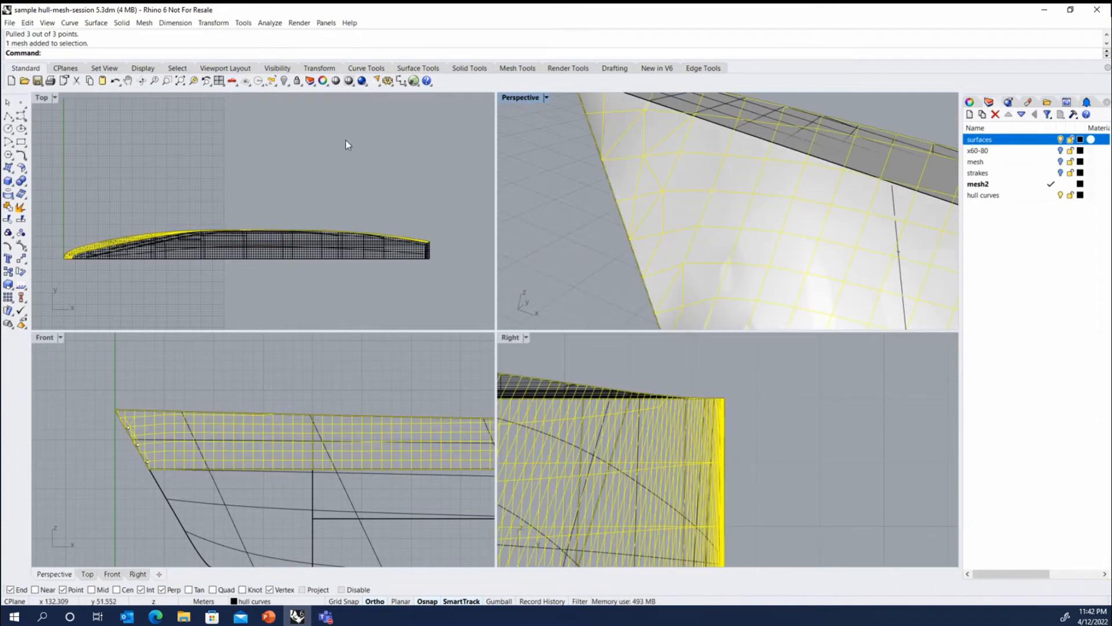
pyautogui.click(22, 248)
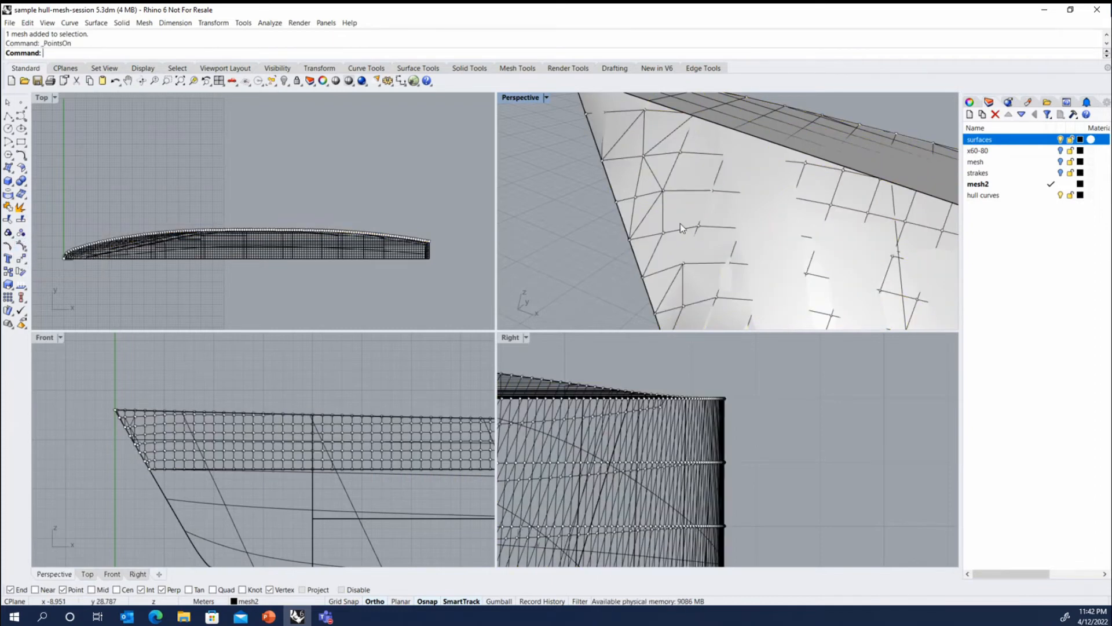
pyautogui.click(547, 97)
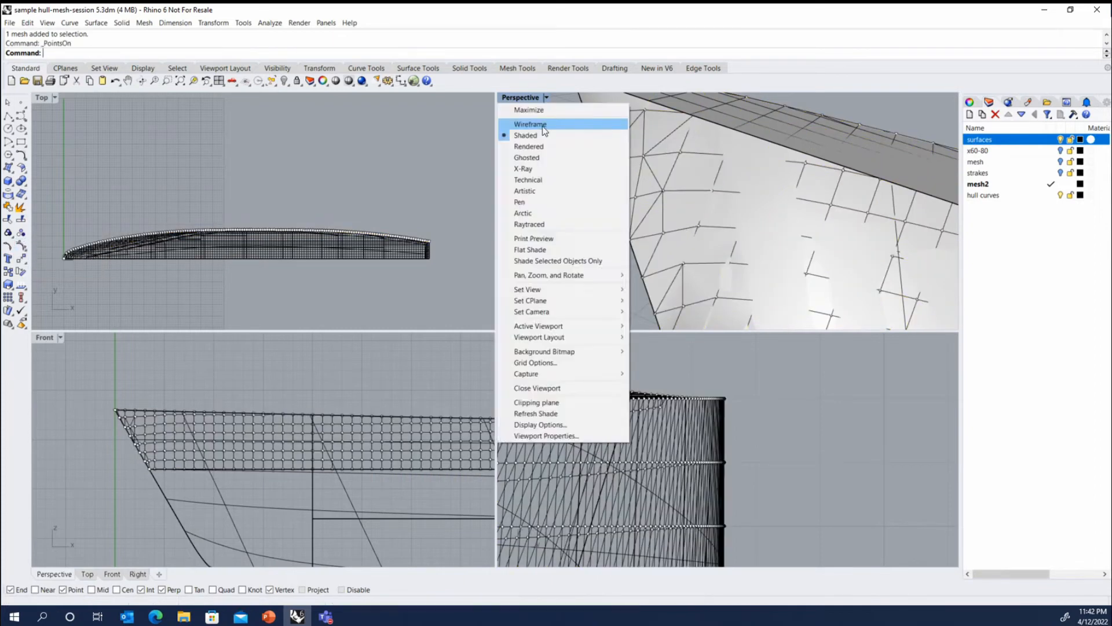
pyautogui.click(542, 123)
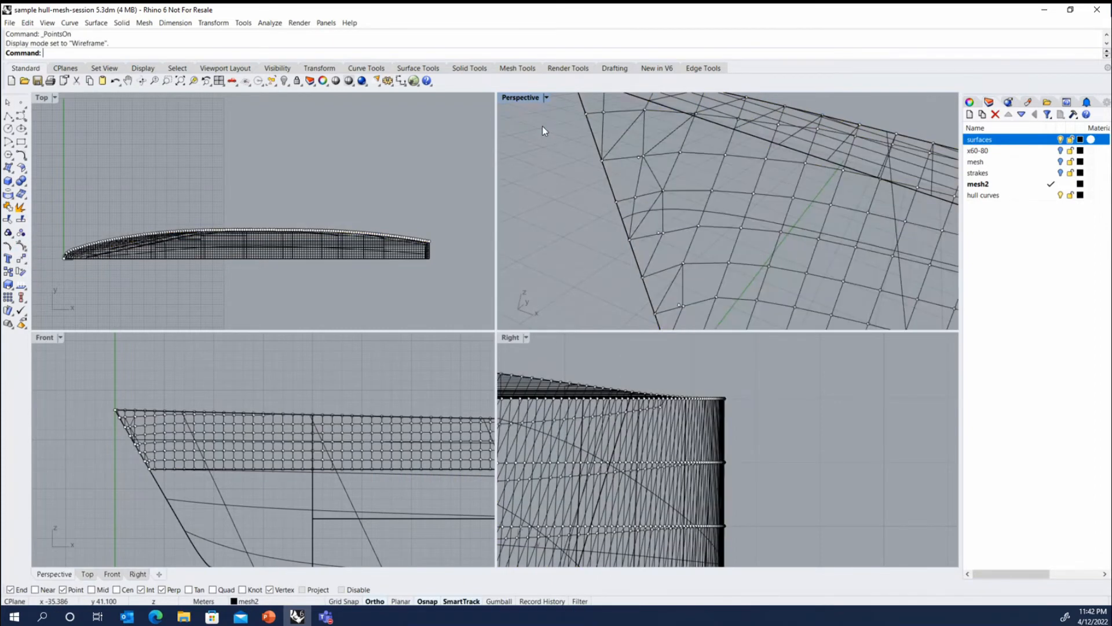
# - Move the three interior bow vertices of the mesh onto the pulled points, and turn the control points off
pyautogui.click(641, 158)
pyautogui.moveTo(639, 160); pyautogui.dragTo(658, 233)
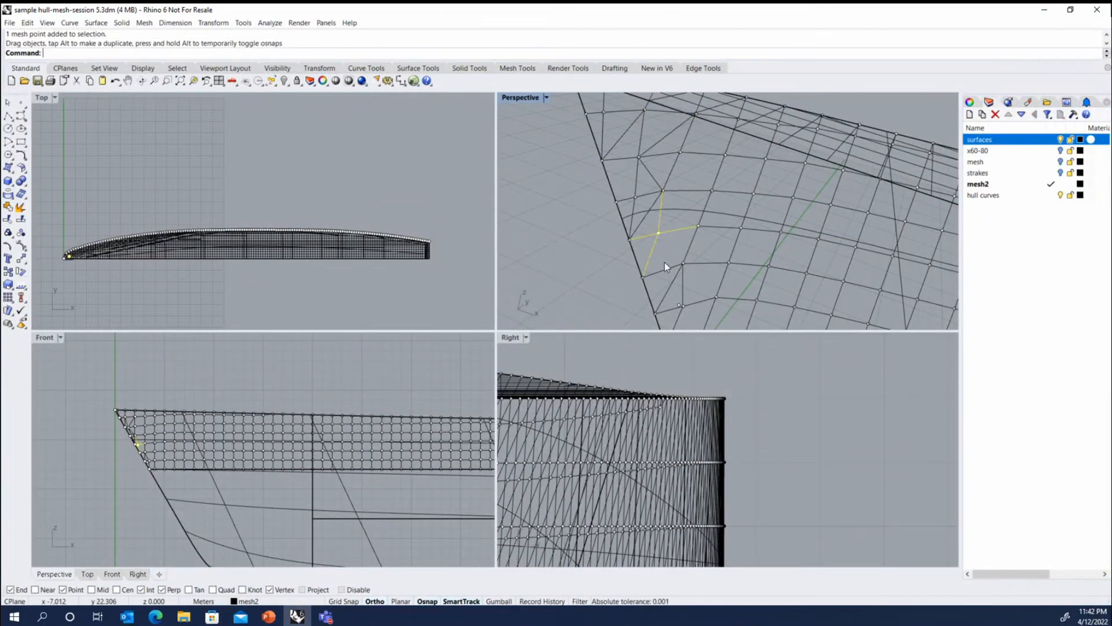
pyautogui.click(679, 306)
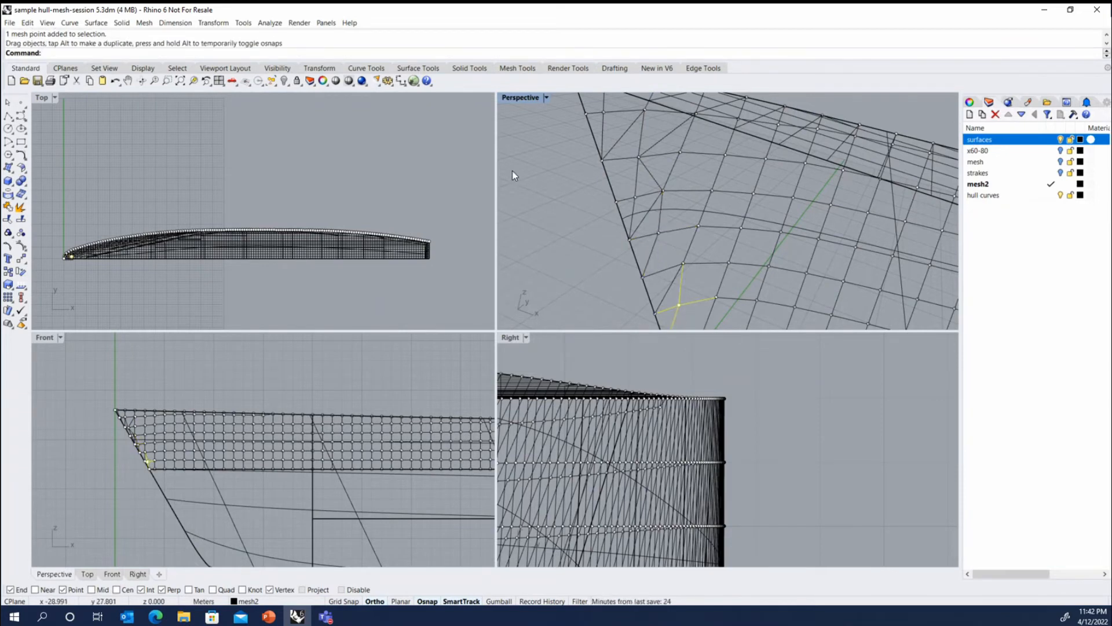
pyautogui.click(583, 189)
pyautogui.press('Escape')
# - Delete the three pulled point objects near the bow
pyautogui.scroll(-3, 709, 189)
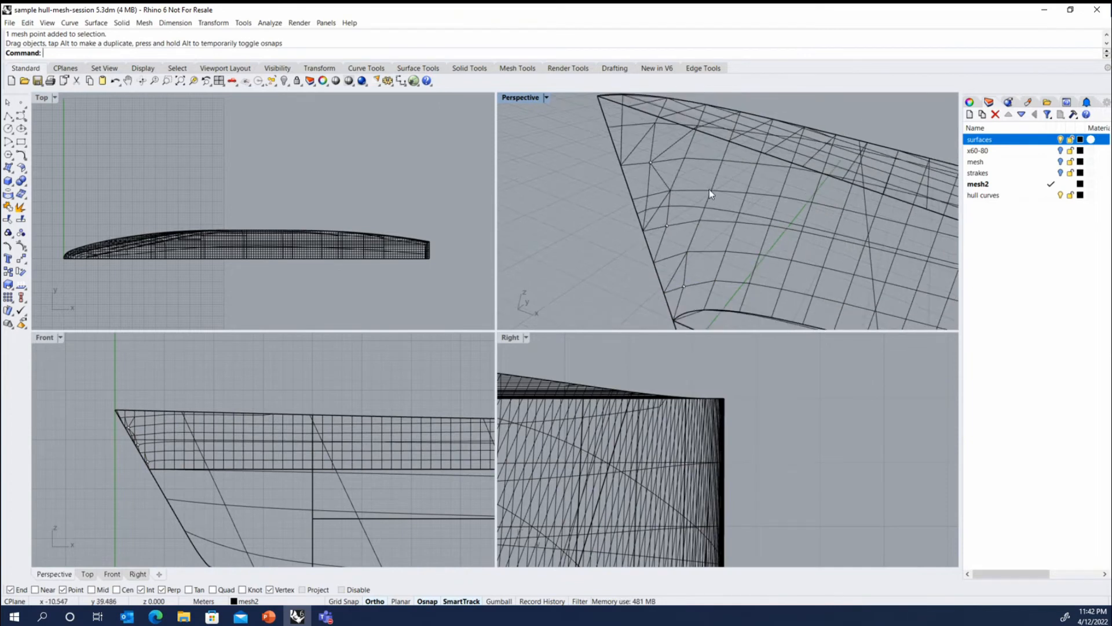
pyautogui.moveTo(606, 153); pyautogui.dragTo(708, 263)
pyautogui.press('Delete')
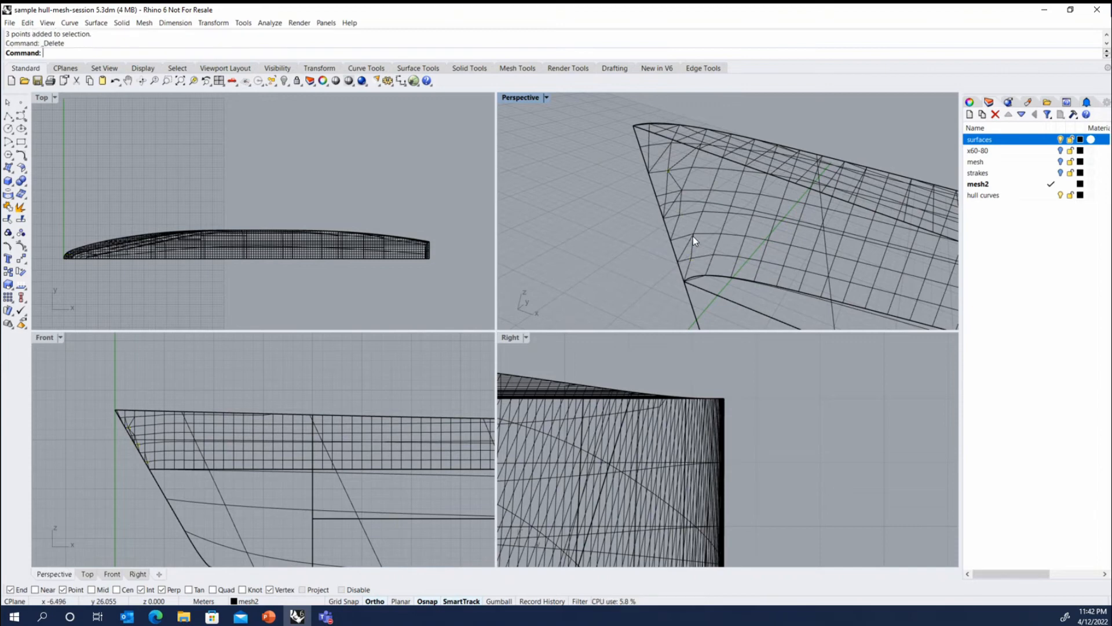
# - Set the Perspective viewport back to Shaded display and hide the surfaces layer
pyautogui.click(546, 98)
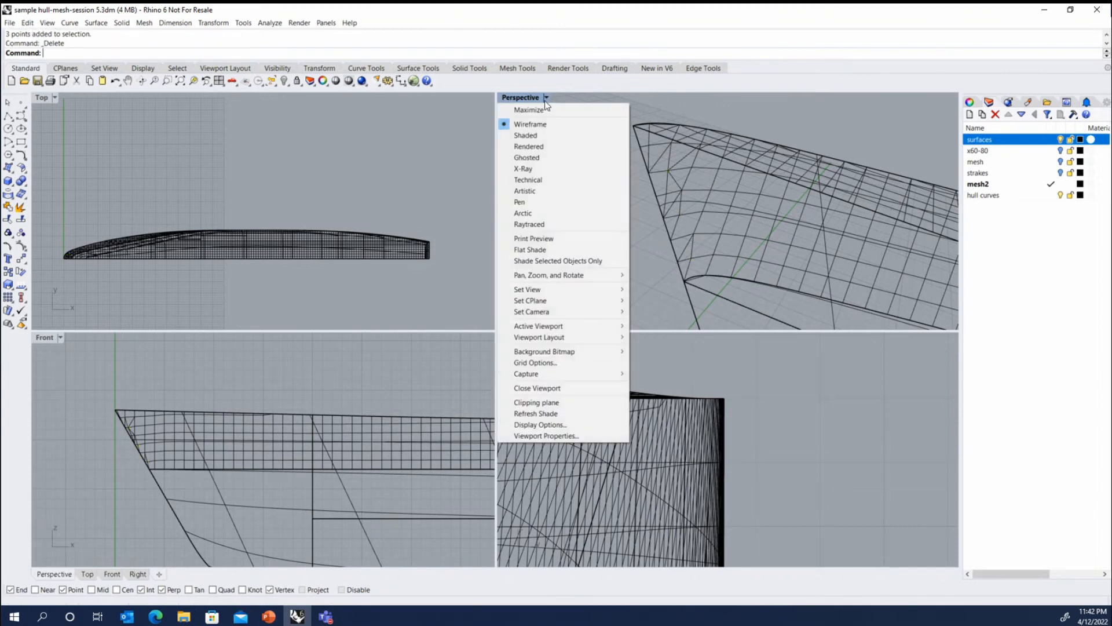
pyautogui.click(545, 135)
pyautogui.moveTo(625, 181); pyautogui.dragTo(691, 221, button='right')
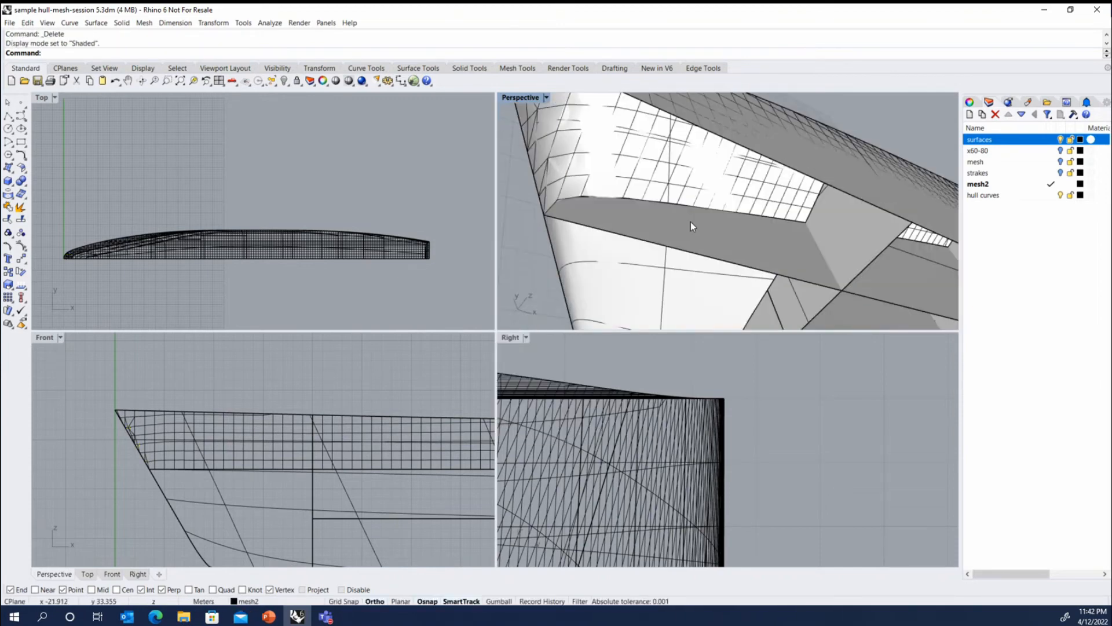
pyautogui.scroll(-5, 691, 221)
pyautogui.click(1061, 139)
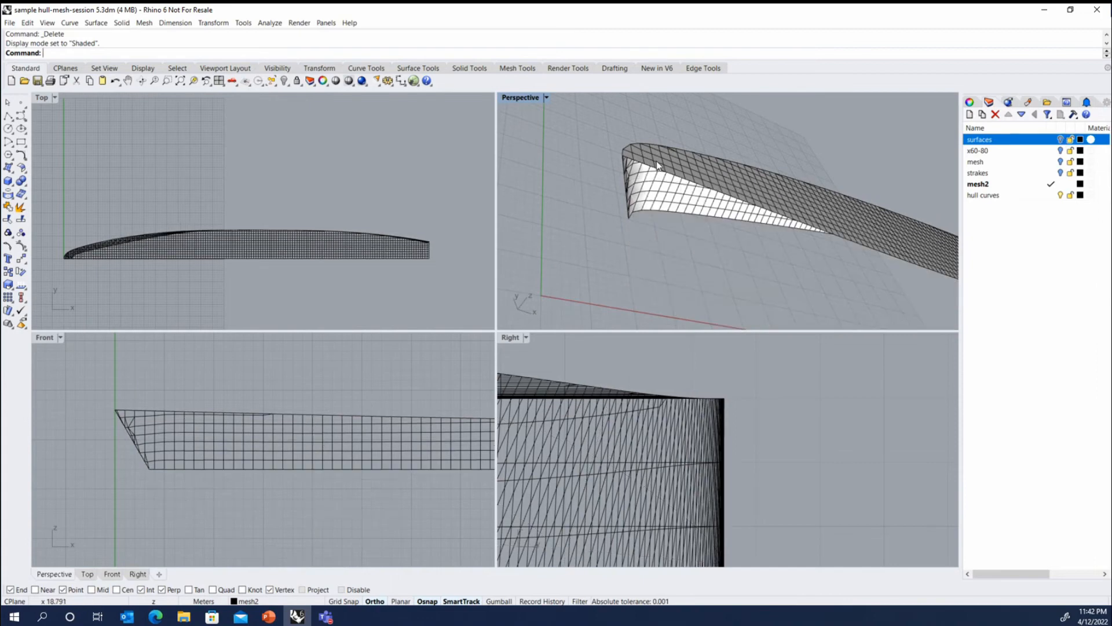
# - Merge two pairs of adjoining triangular mesh faces along the hull's bow stem into quads using Merge two mesh faces
pyautogui.moveTo(637, 167); pyautogui.dragTo(665, 205, button='right')
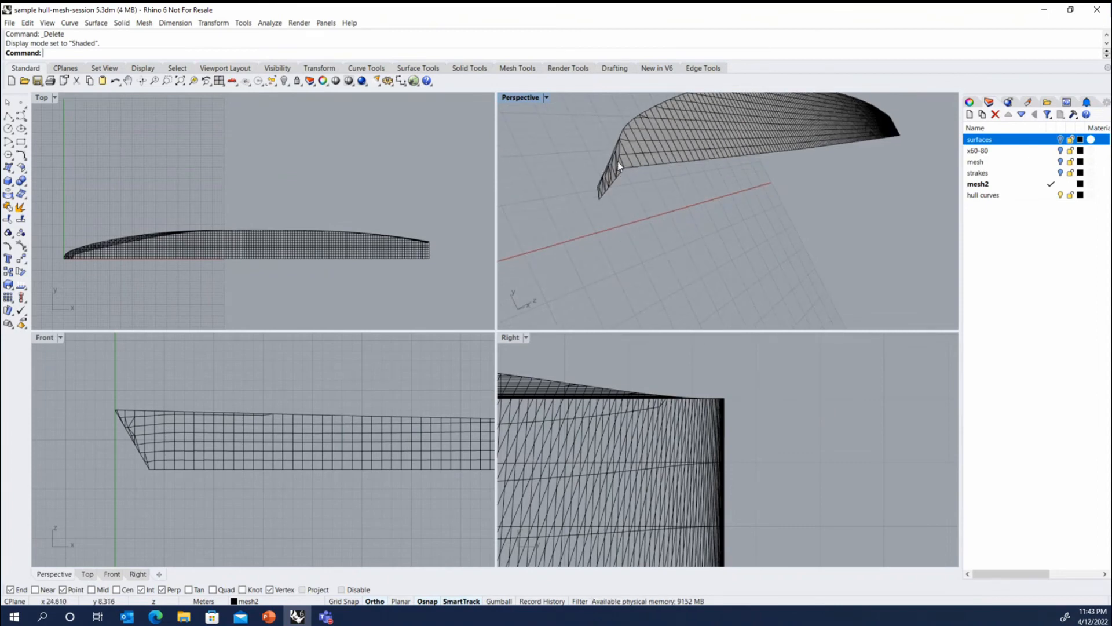
pyautogui.moveTo(616, 164)
pyautogui.mouseDown(button='right')
pyautogui.moveTo(618, 193)
pyautogui.moveTo(610, 163)
pyautogui.mouseUp(button='right')
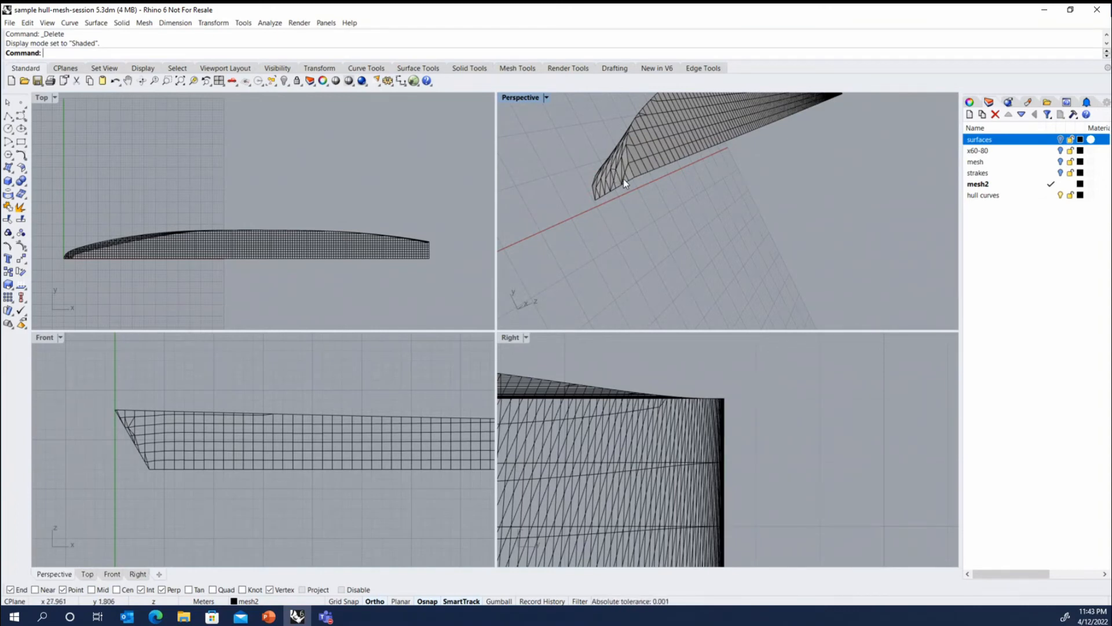
pyautogui.moveTo(624, 183)
pyautogui.mouseDown(button='right')
pyautogui.moveTo(601, 208)
pyautogui.moveTo(665, 209)
pyautogui.moveTo(664, 260)
pyautogui.mouseUp(button='right')
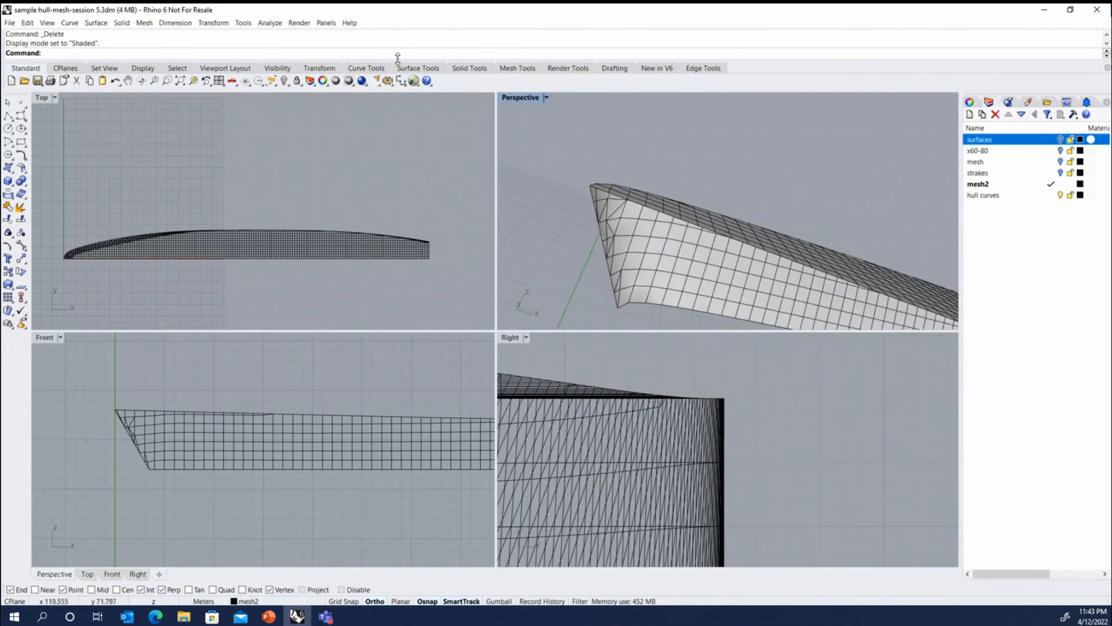
pyautogui.click(517, 68)
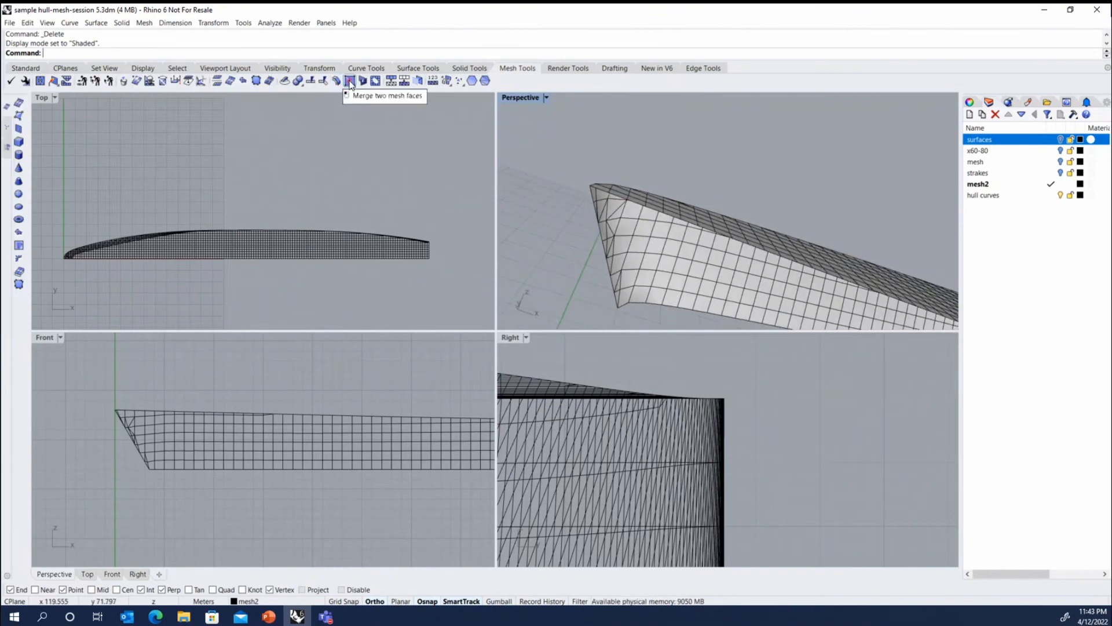
pyautogui.click(350, 80)
pyautogui.click(614, 213)
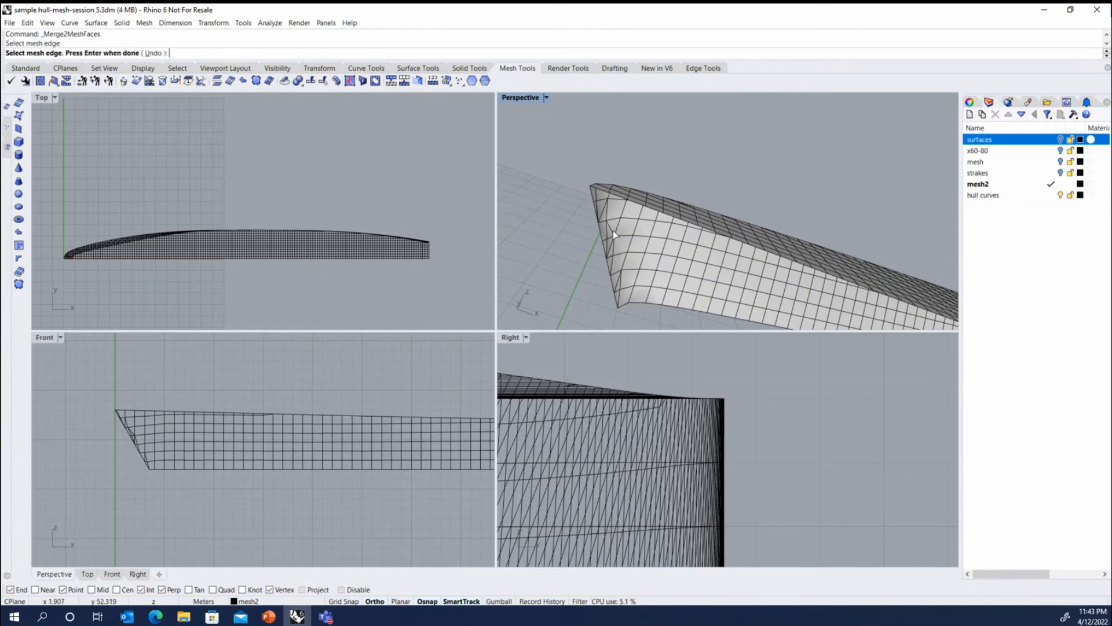
pyautogui.click(613, 231)
pyautogui.scroll(3, 623, 291)
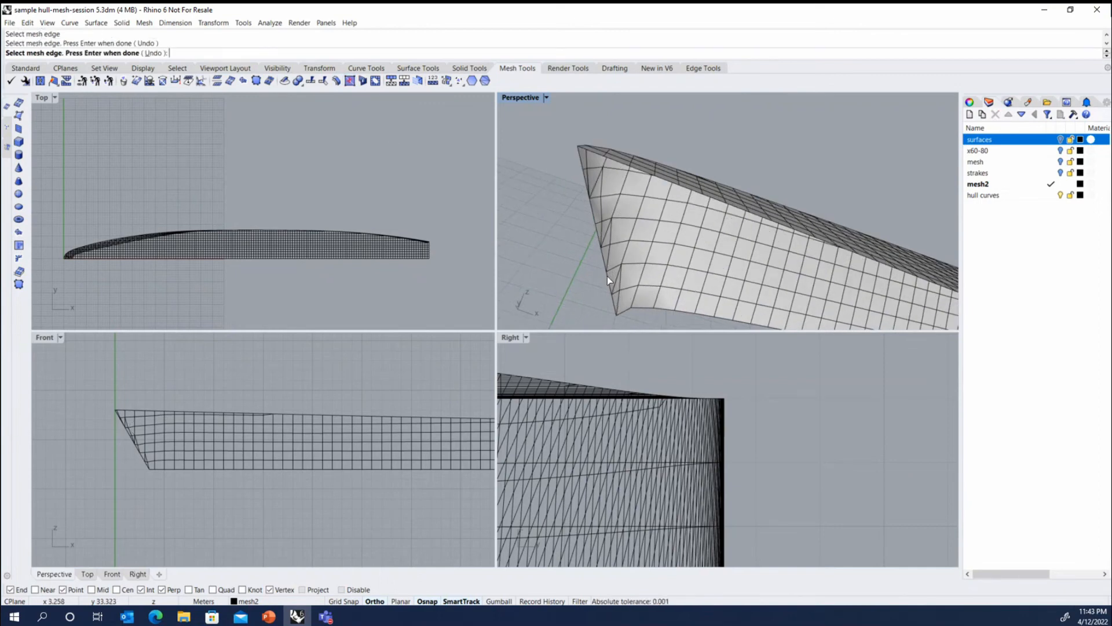
pyautogui.moveTo(607, 276); pyautogui.dragTo(638, 285, button='right')
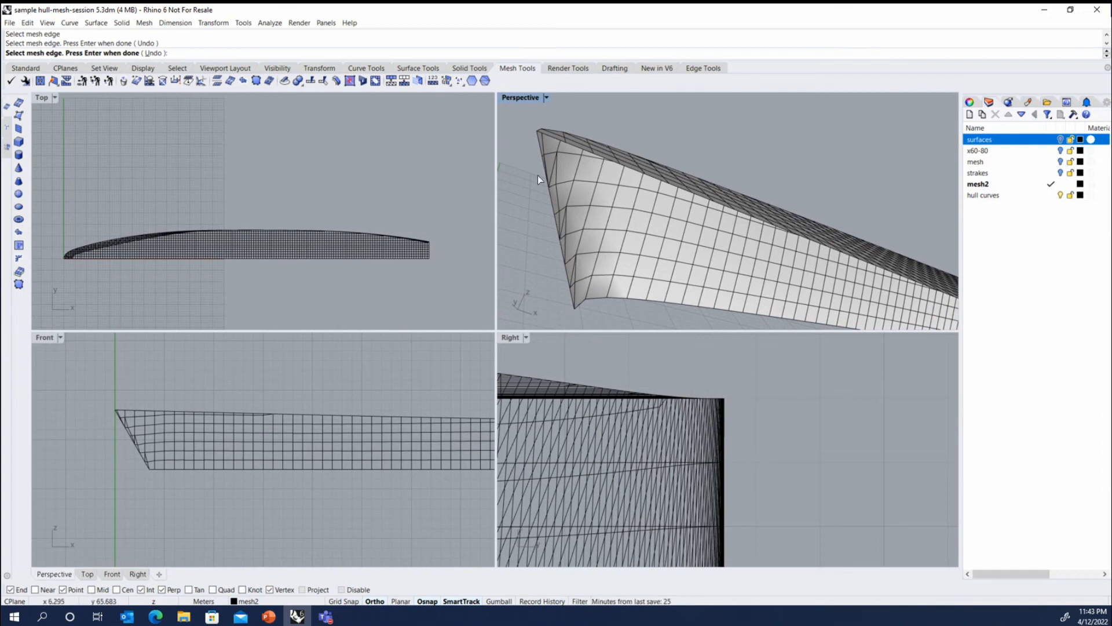
pyautogui.moveTo(624, 194); pyautogui.dragTo(571, 230, button='right')
# - Merge the split triangular faces along the outer curved edge of the mesh's upper surface near the bow, and finish merging
pyautogui.scroll(-4, 566, 240)
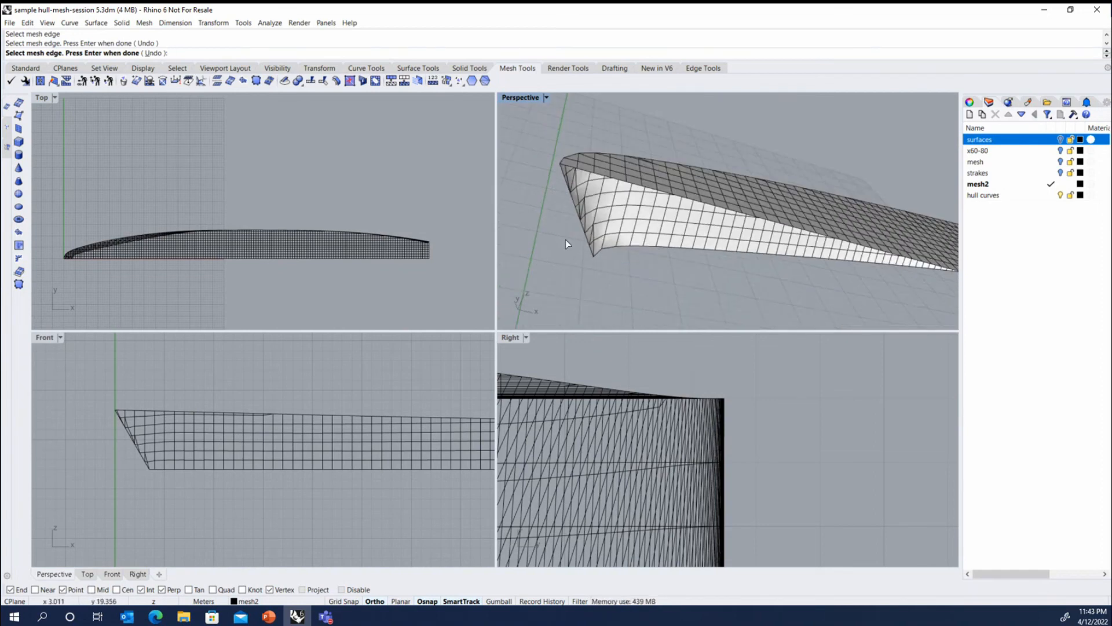
pyautogui.scroll(3, 565, 240)
pyautogui.scroll(3, 654, 123)
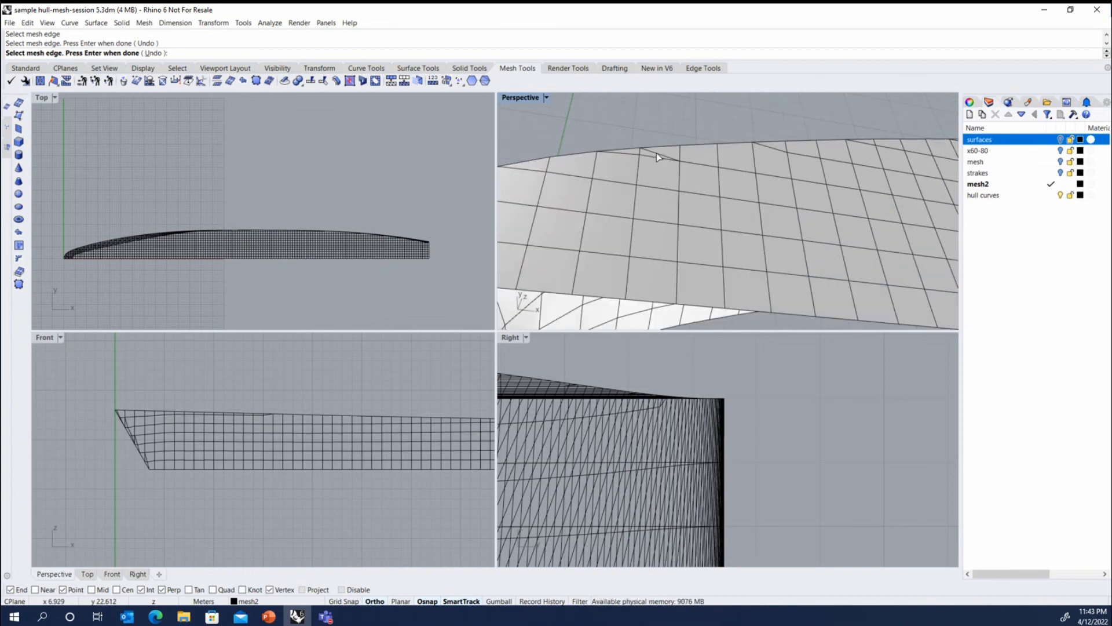
pyautogui.scroll(-8, 637, 144)
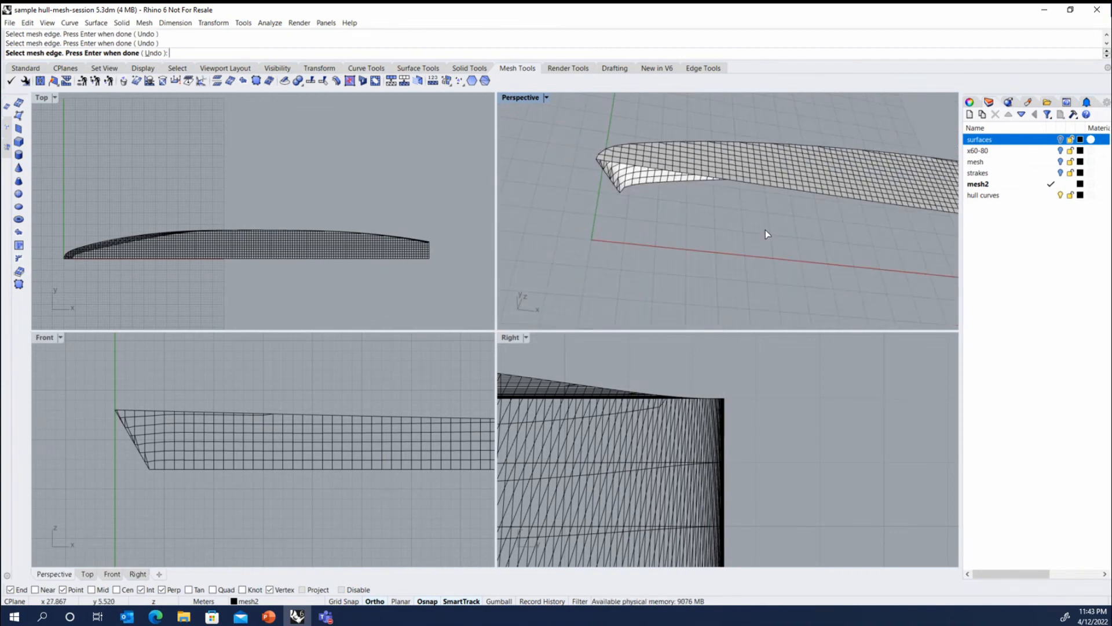
pyautogui.moveTo(766, 234); pyautogui.dragTo(729, 160, button='right')
pyautogui.press('Return')
pyautogui.scroll(-10, 654, 178)
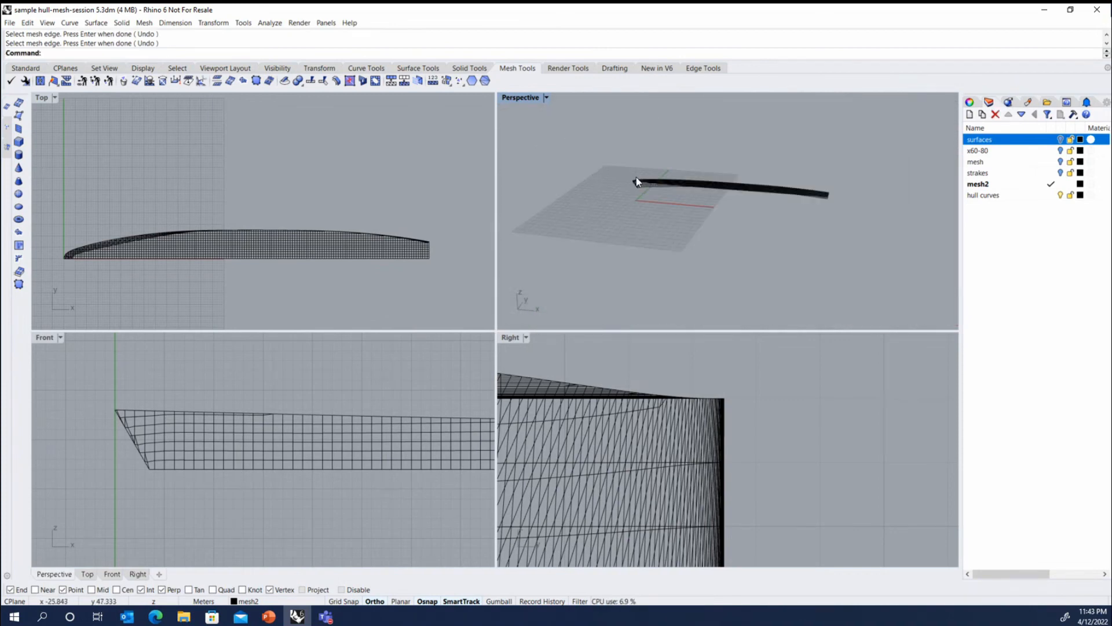